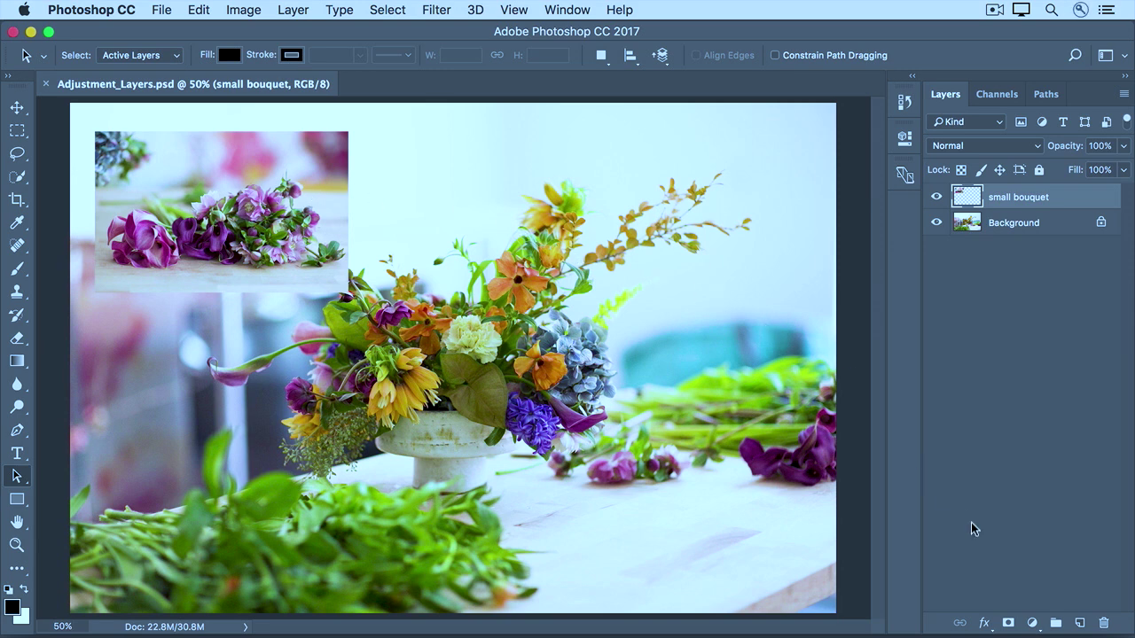
Open the adjustment layer types menu from the Layers panel with the small bouquet layer selected.
{"action": "left_click", "coordinate": [1031, 623]}
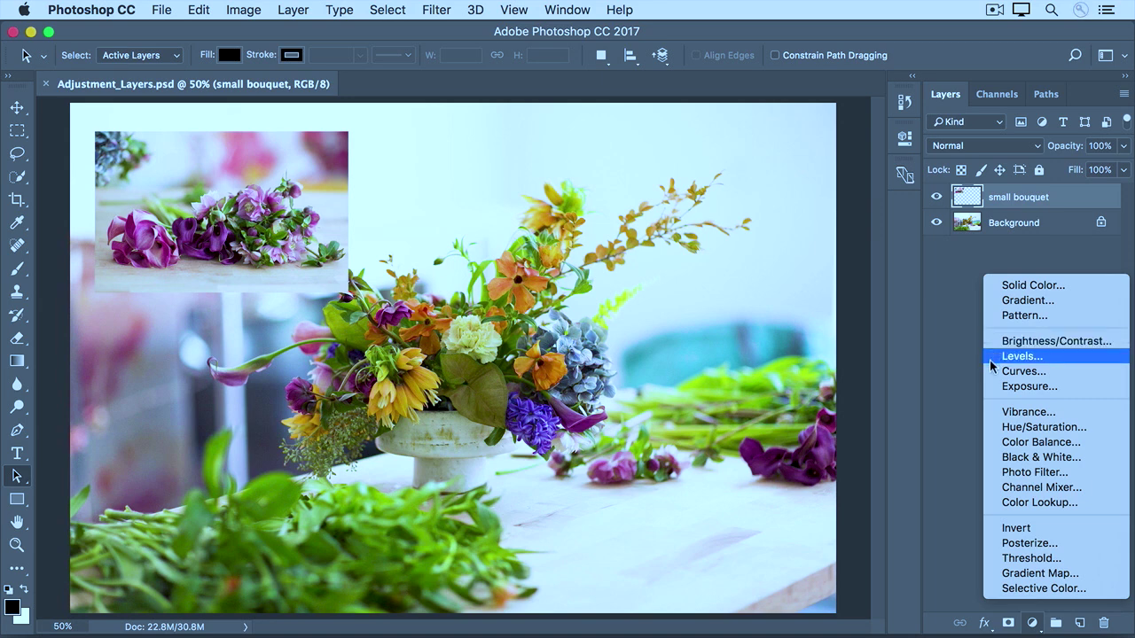
Add a Black & White adjustment layer on top of the flower photo.
{"action": "left_click", "coordinate": [993, 459]}
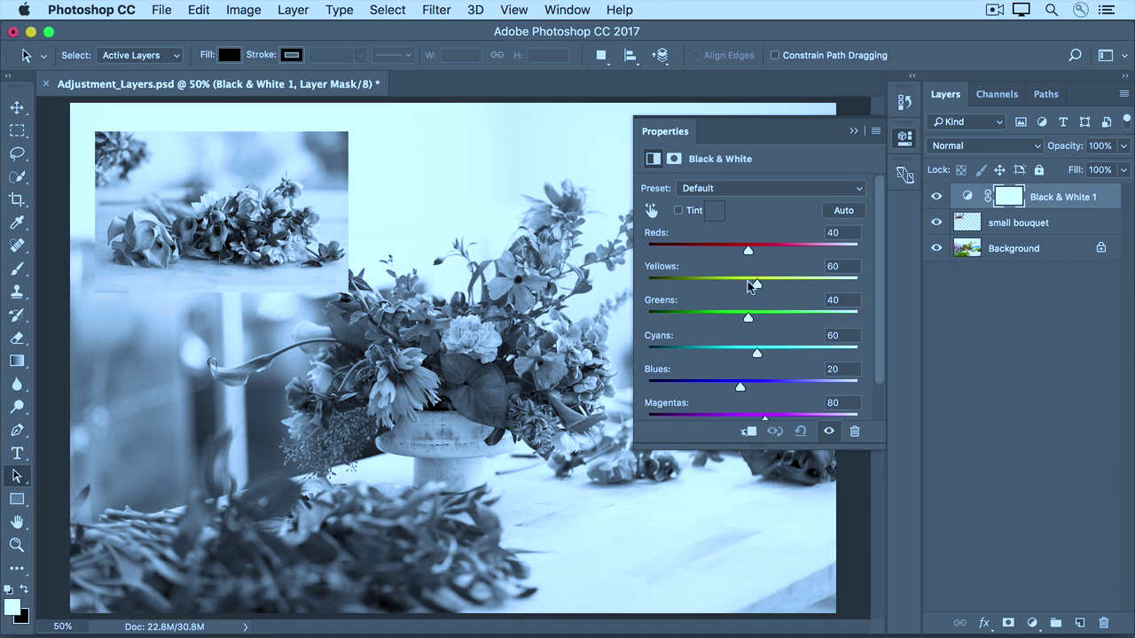
Set Yellows to 105 and Greens to -15 in the Black & White adjustment, then collapse Properties.
{"action": "left_click_drag", "start_coordinate": [756, 285], "coordinate": [775, 288]}
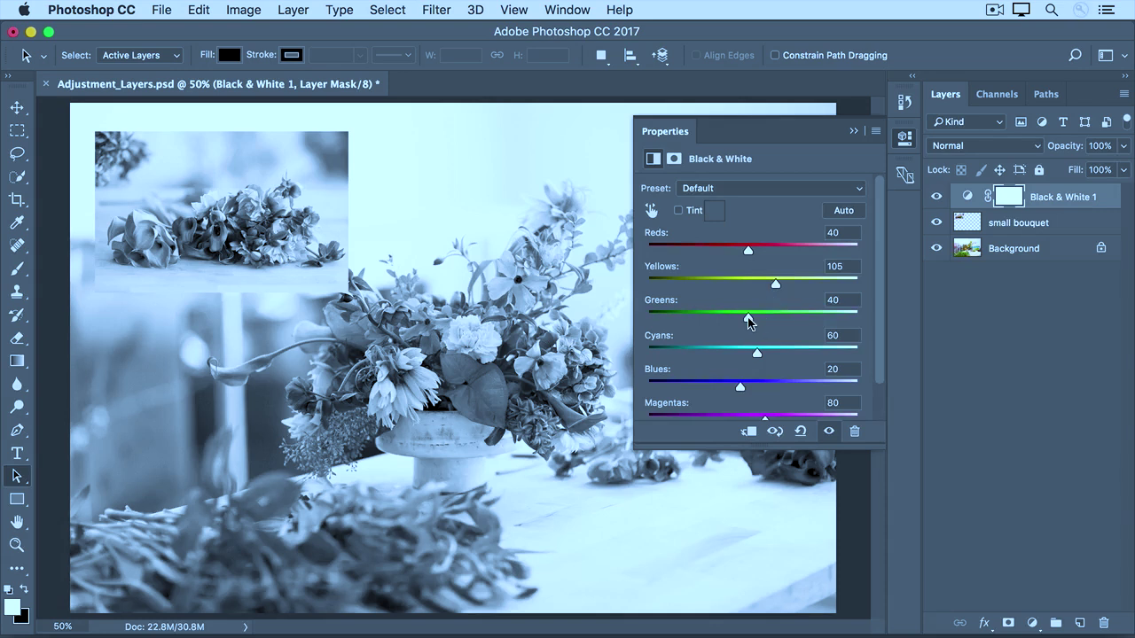
{"action": "left_click_drag", "start_coordinate": [750, 319], "coordinate": [724, 322]}
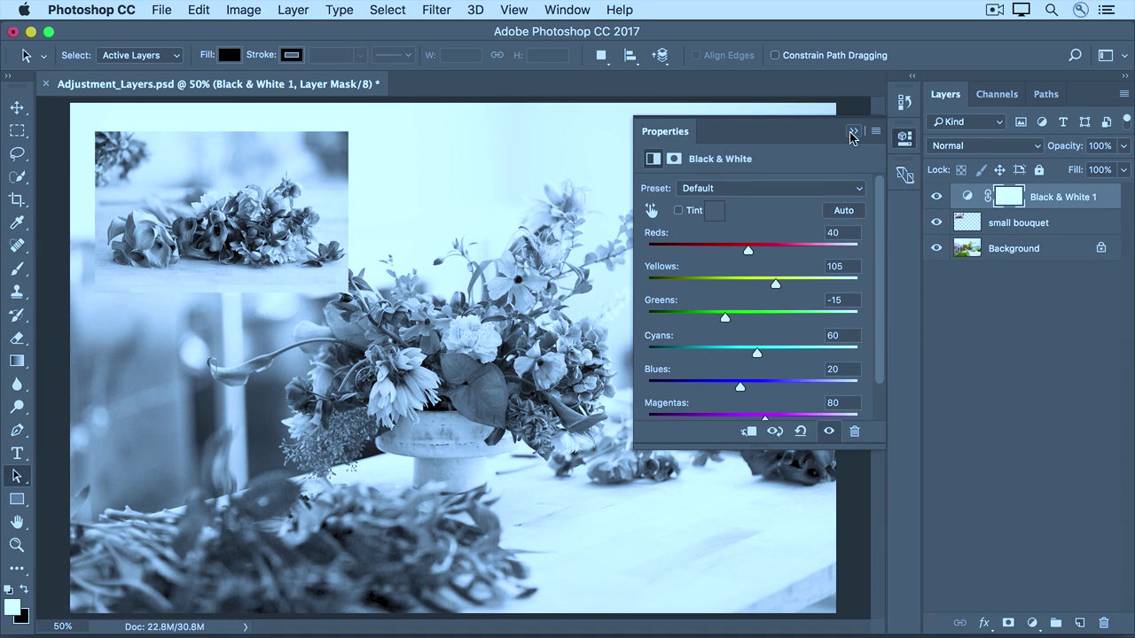
{"action": "left_click", "coordinate": [852, 132]}
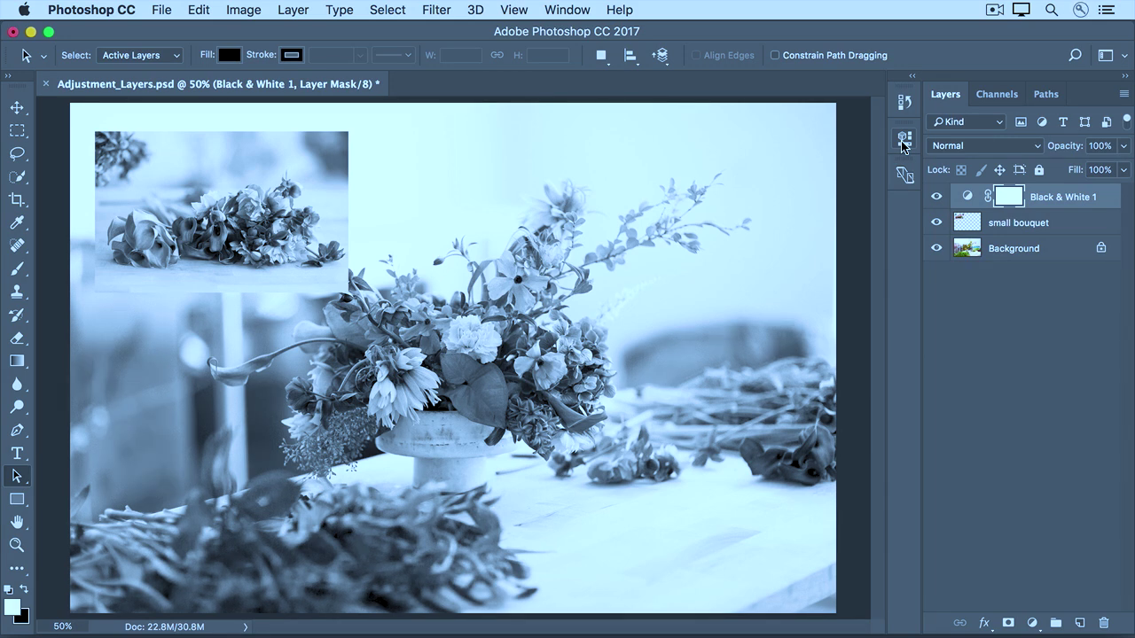
Raise Reds to 56 by dragging on a red flower with the targeted adjustment tool, then collapse Properties.
{"action": "left_click", "coordinate": [903, 142]}
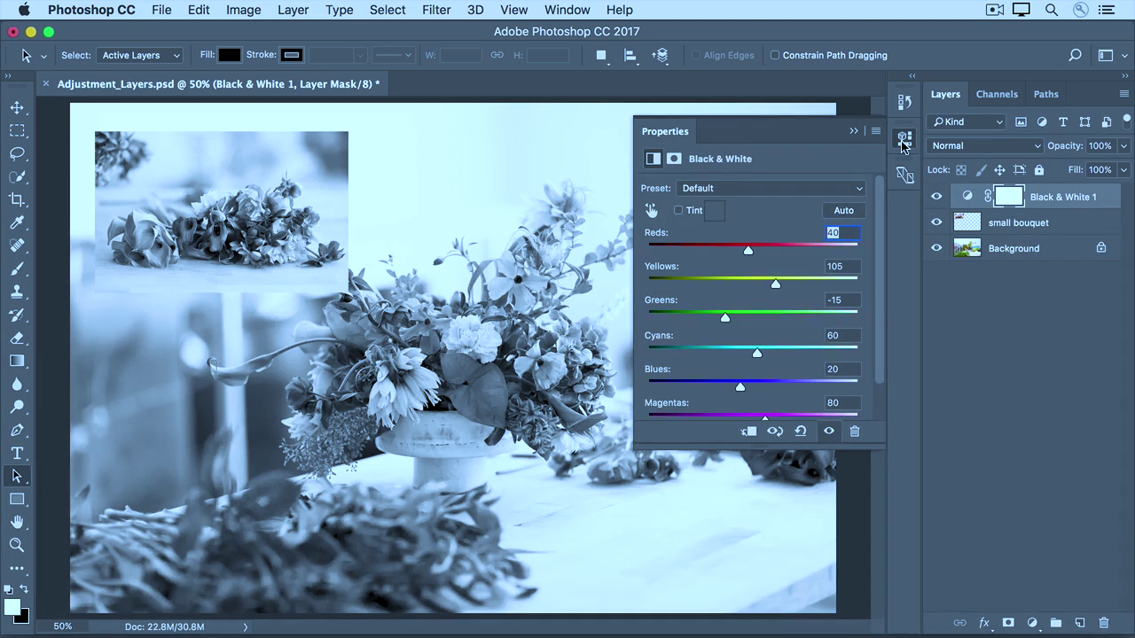
{"action": "left_click", "coordinate": [651, 211]}
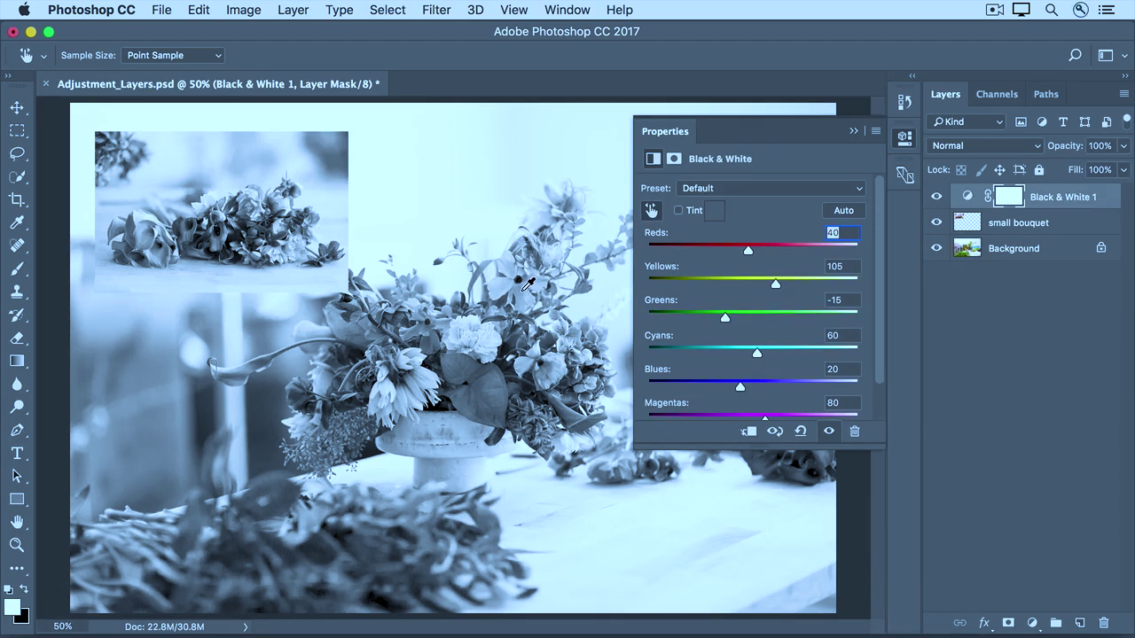
{"action": "mouse_move", "coordinate": [528, 283]}
{"action": "left_mouse_down"}
{"action": "mouse_move", "coordinate": [481, 297]}
{"action": "mouse_move", "coordinate": [526, 298]}
{"action": "mouse_move", "coordinate": [529, 282]}
{"action": "left_mouse_up"}
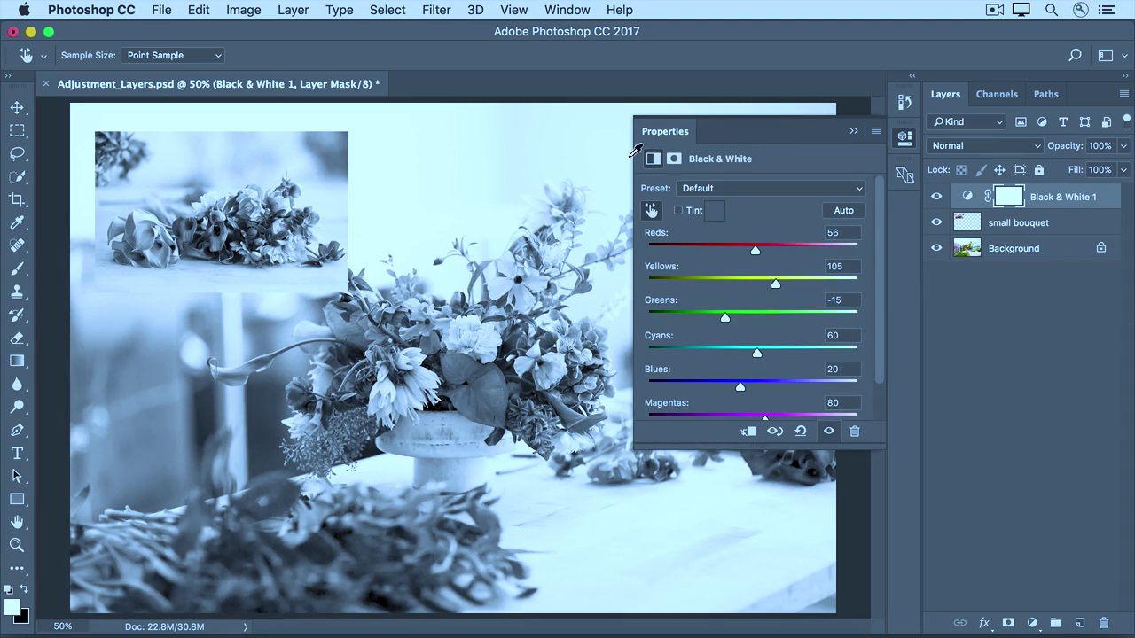
{"action": "left_click", "coordinate": [855, 132]}
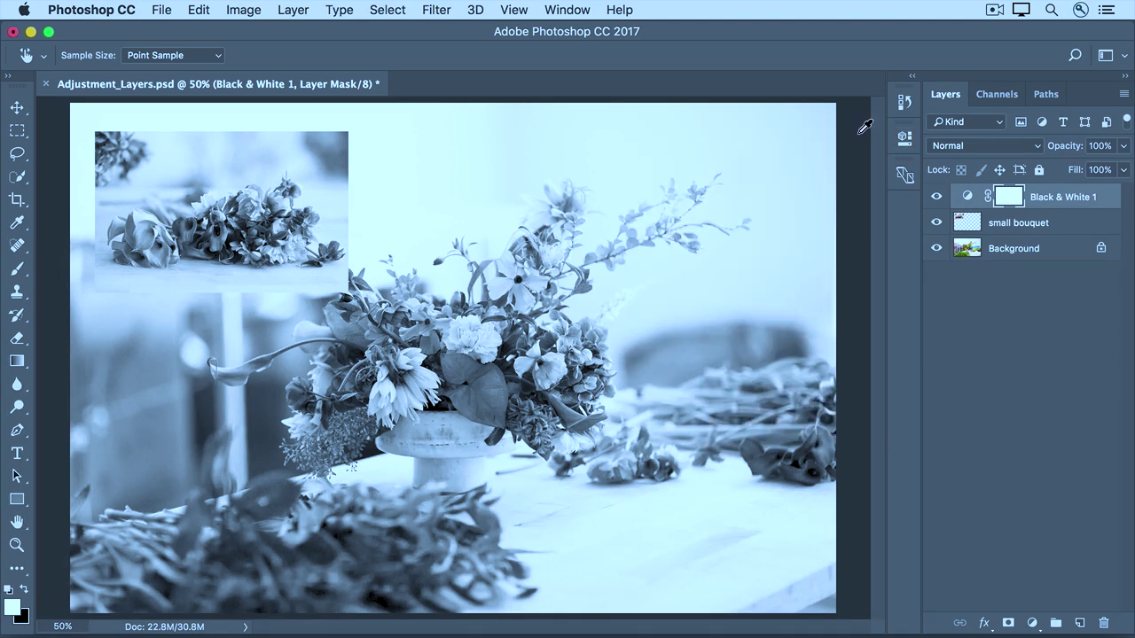
Move the Black & White 1 layer below small bouquet so the bouquet shows in color.
{"action": "key", "text": "a"}
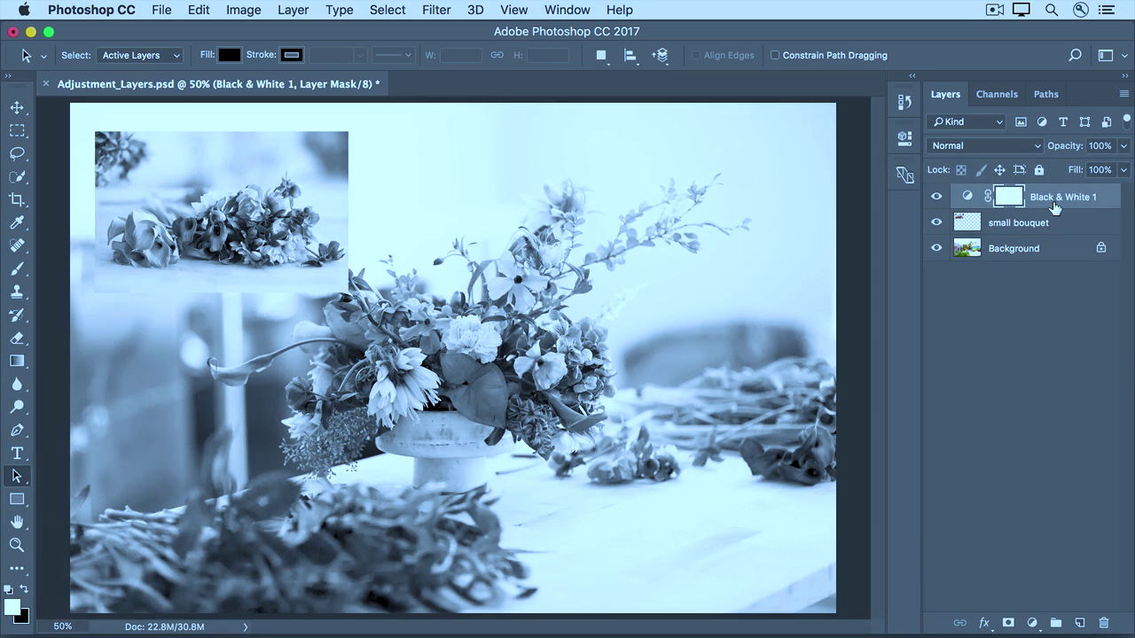
{"action": "left_click_drag", "start_coordinate": [1054, 207], "coordinate": [1053, 234]}
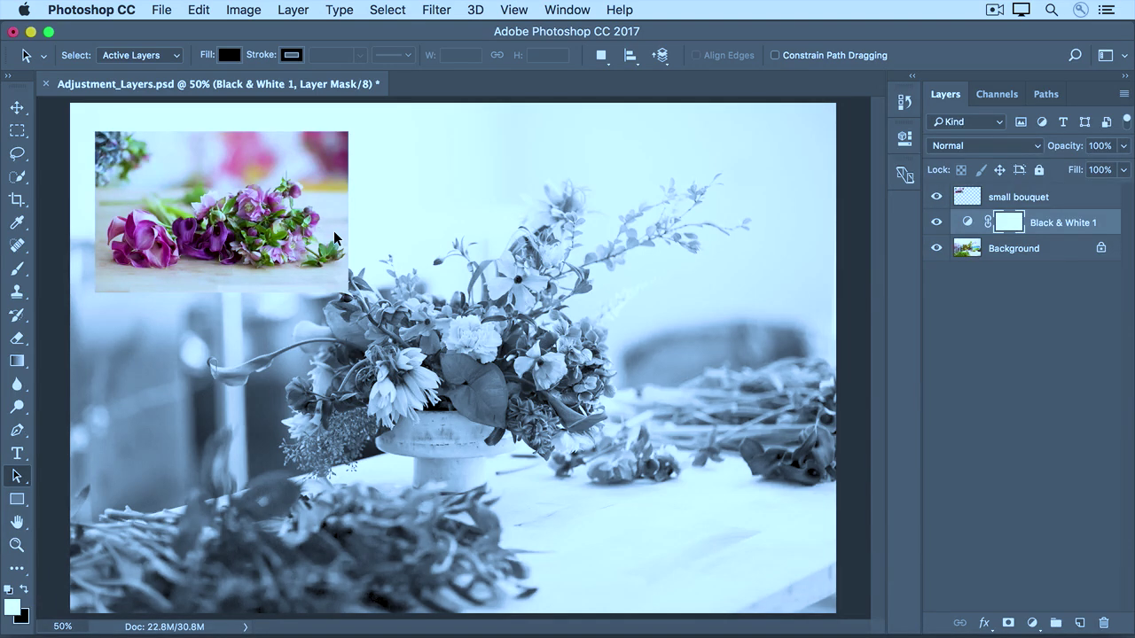
{"action": "left_click", "coordinate": [155, 10]}
Choose Save As from the File menu for the layered flower document.
{"action": "left_click", "coordinate": [196, 192]}
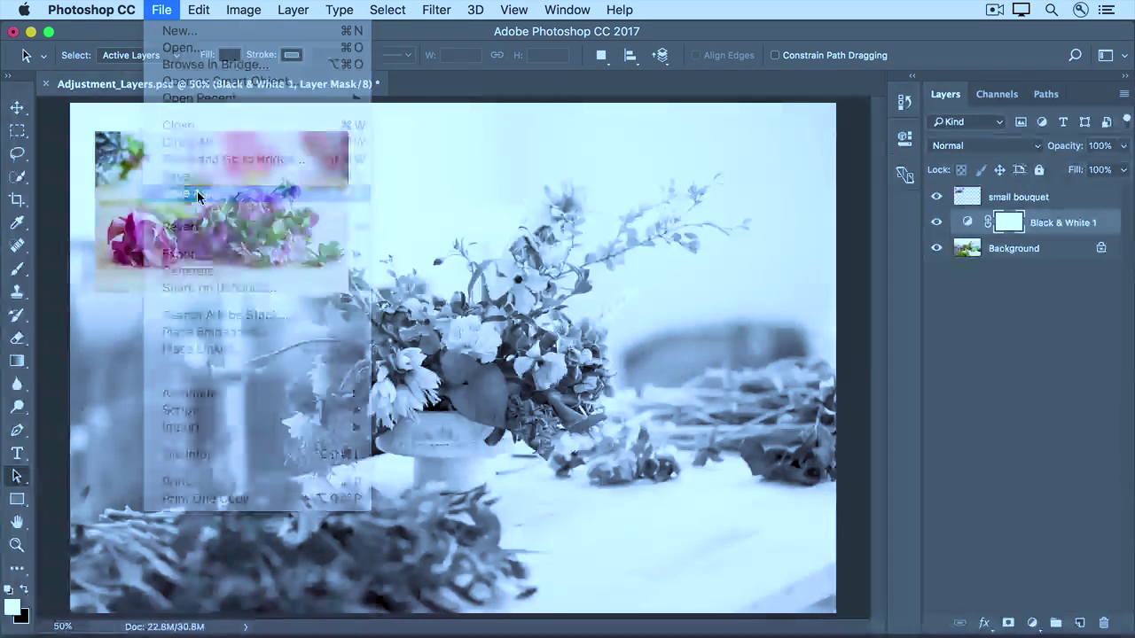